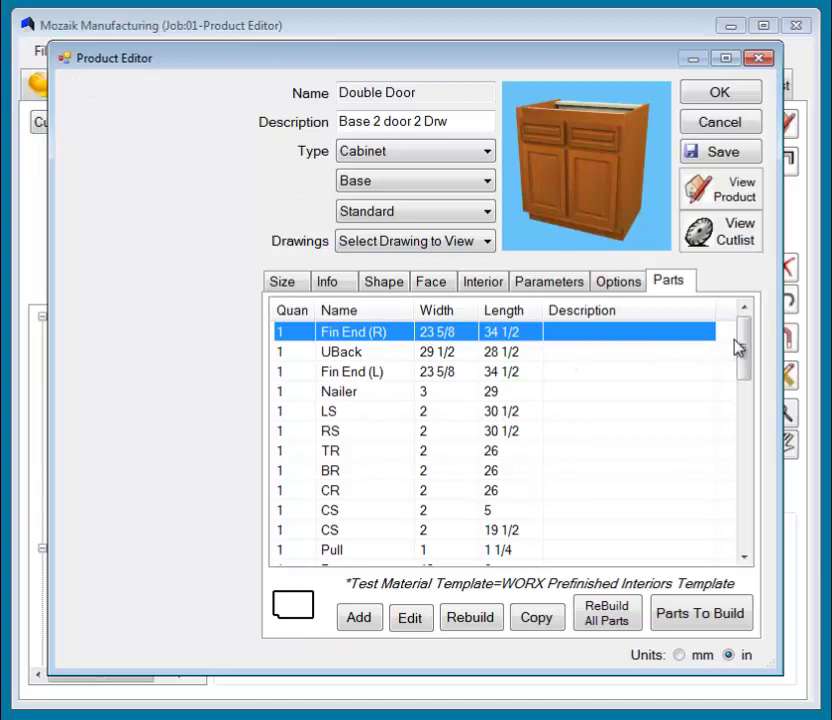
# Step: Set the UBack part's quantity to 10 and rebuild it so it regenerates at the list's end
pyautogui.moveTo(743, 344); pyautogui.dragTo(552, 479)
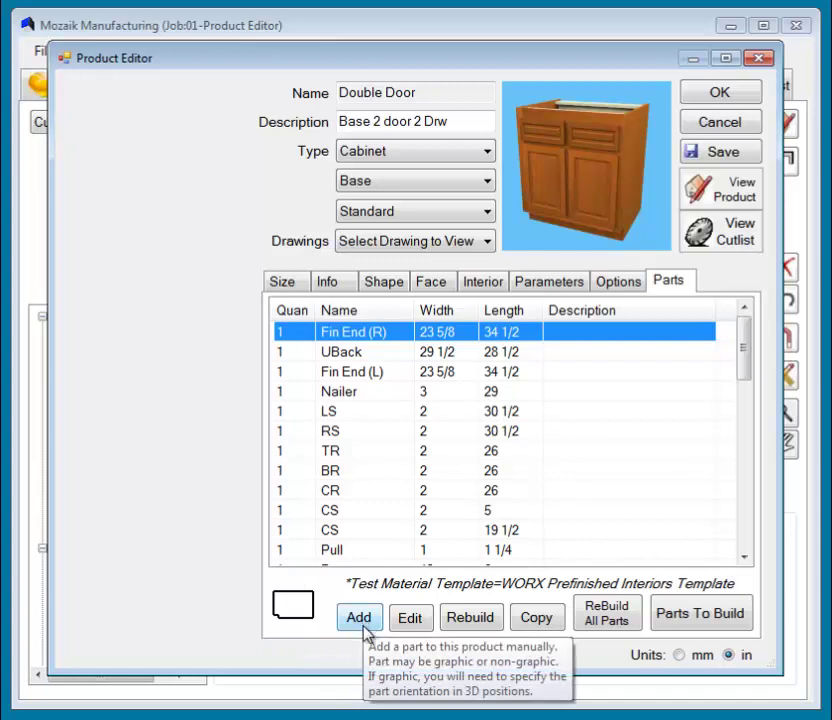
pyautogui.click(289, 354)
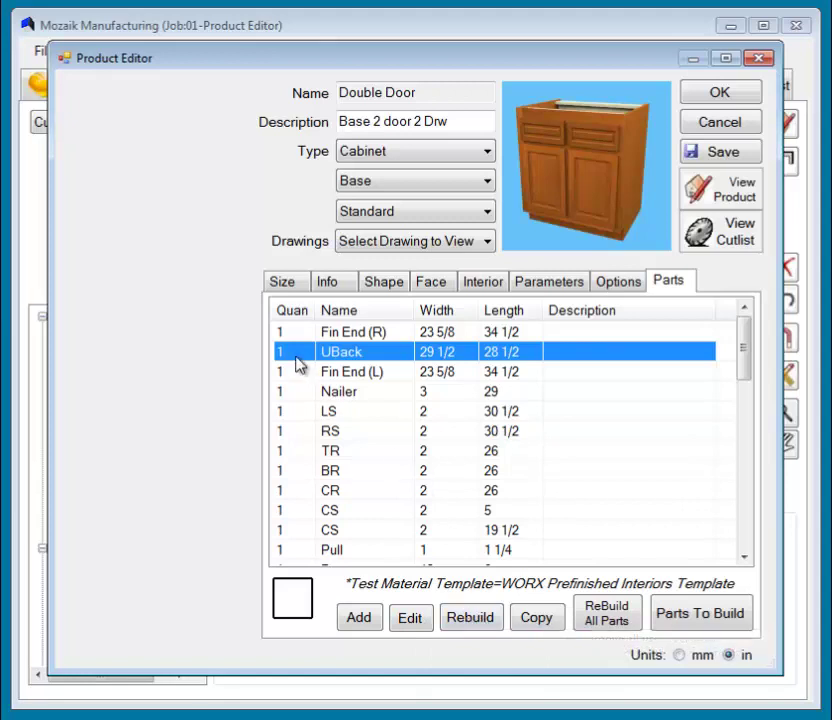
pyautogui.click(412, 619)
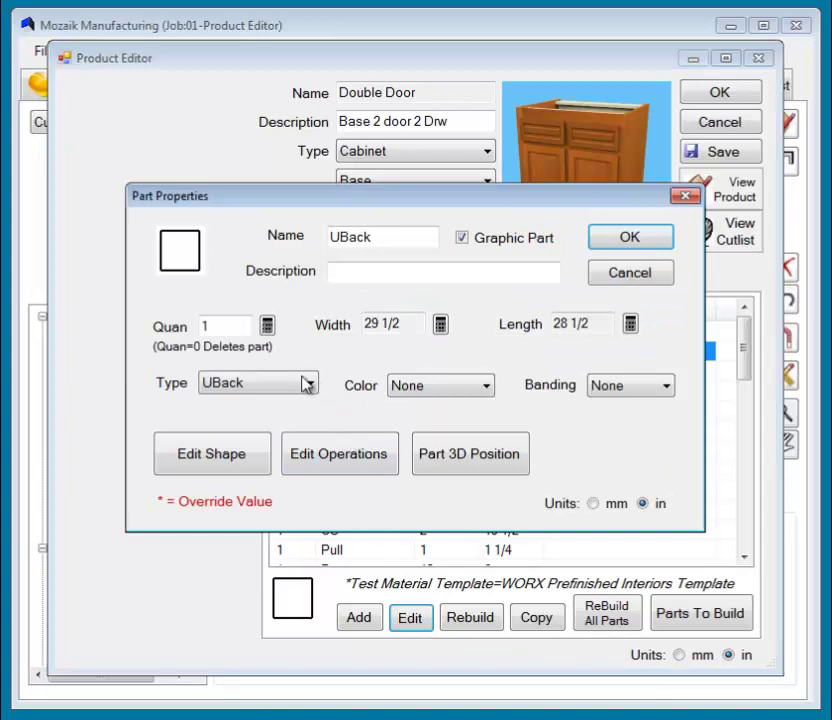
pyautogui.click(231, 327)
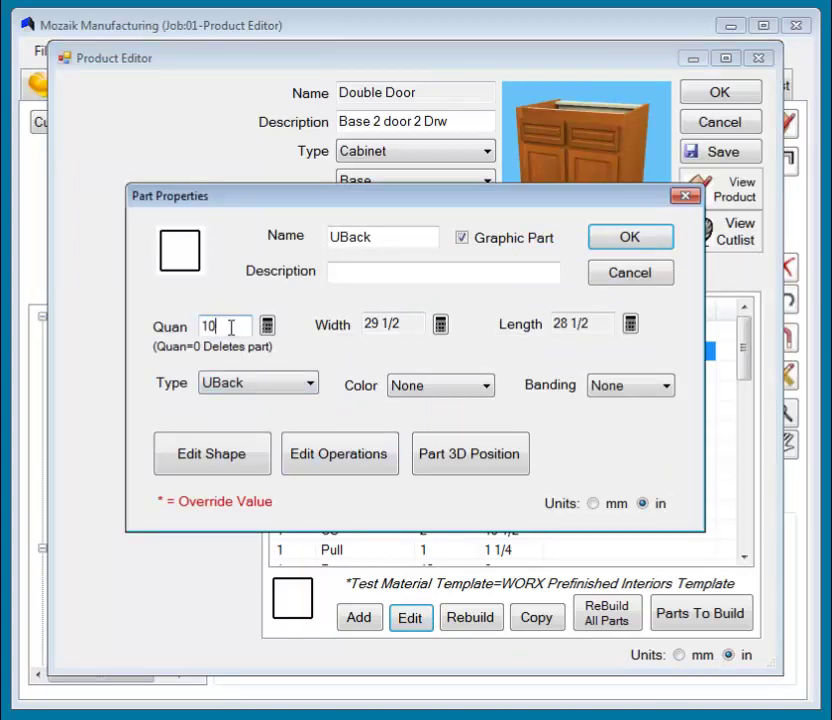
pyautogui.click(633, 238)
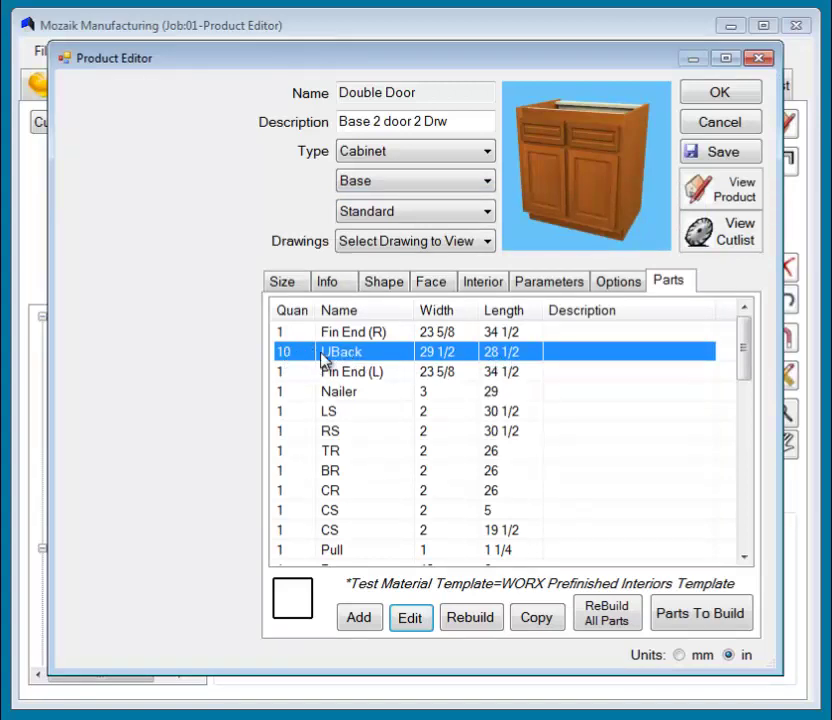
pyautogui.click(468, 620)
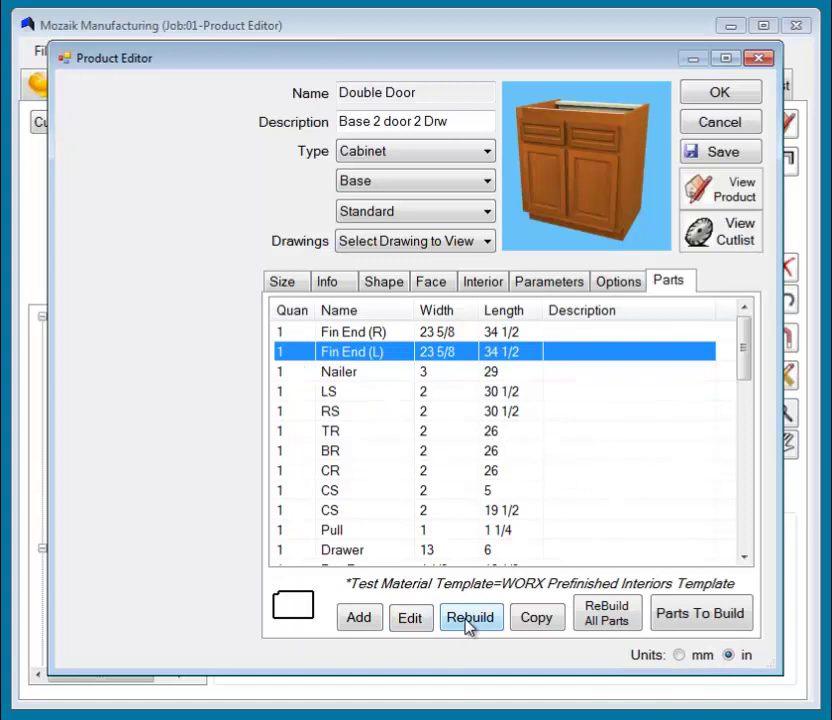
pyautogui.moveTo(745, 375); pyautogui.dragTo(740, 563)
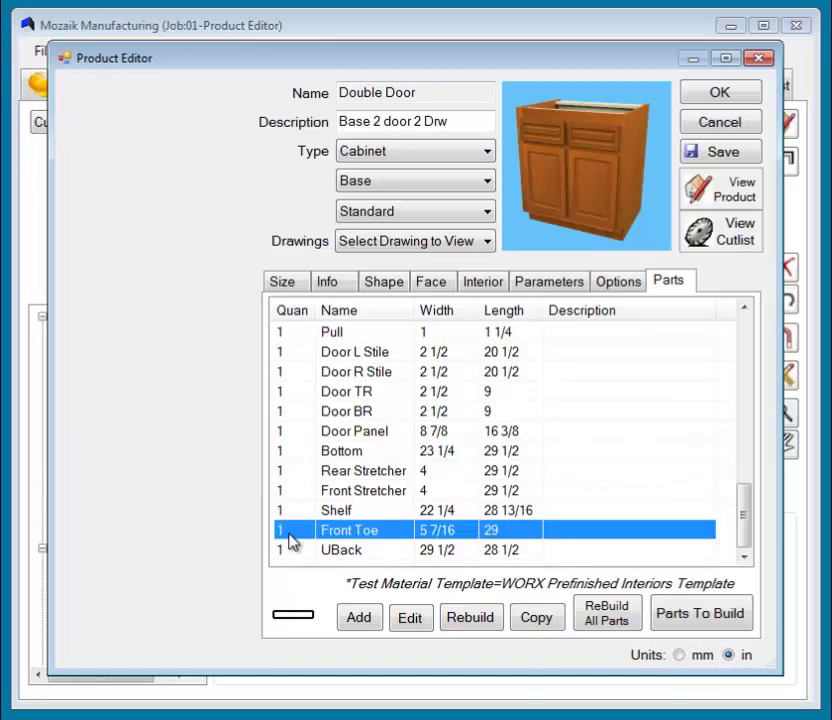
# Step: Duplicate the Front Toe part (5 7/16 × 29) and select the new copy after UBack
pyautogui.click(536, 619)
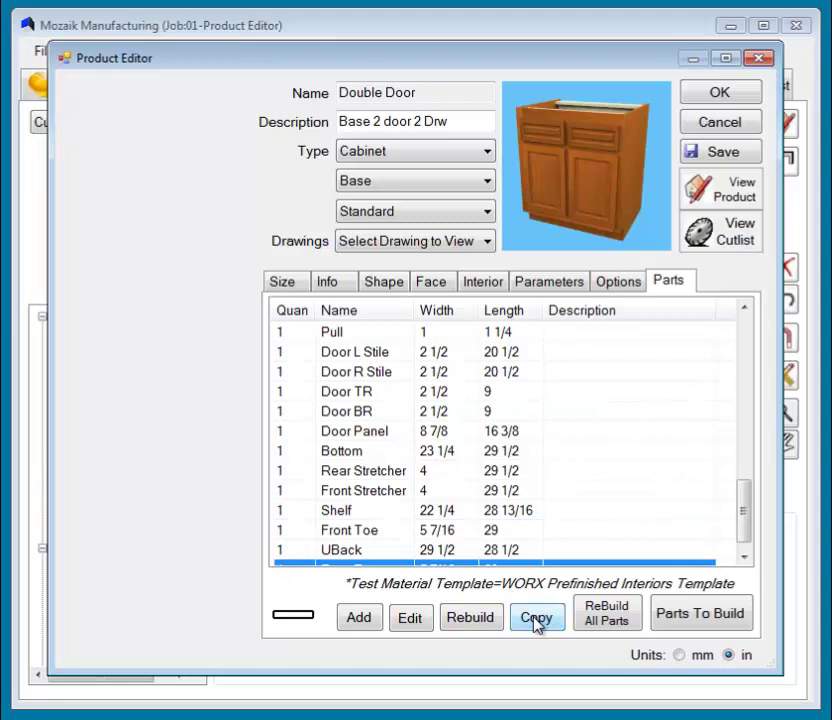
pyautogui.moveTo(748, 498); pyautogui.dragTo(748, 524)
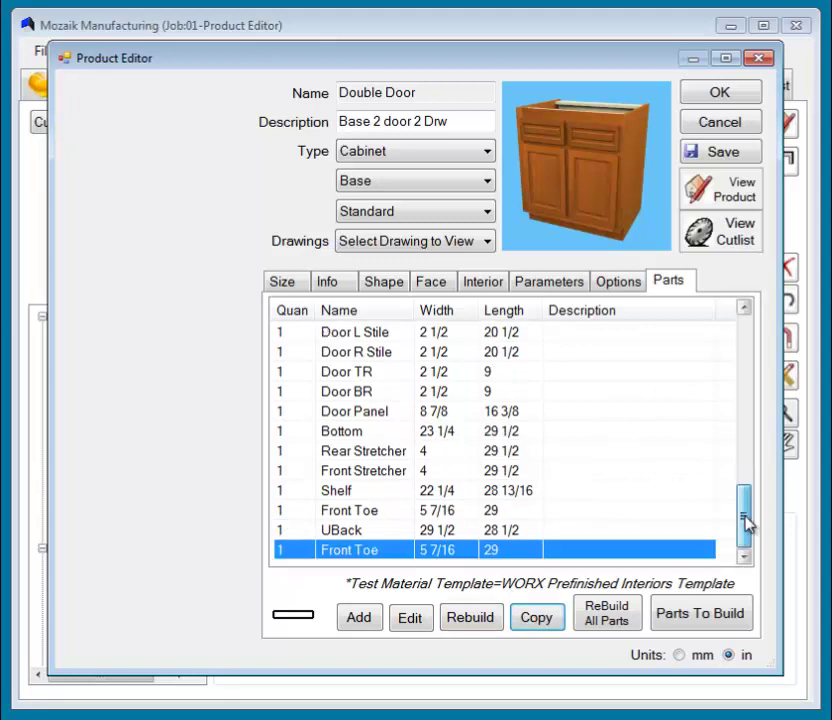
pyautogui.click(560, 516)
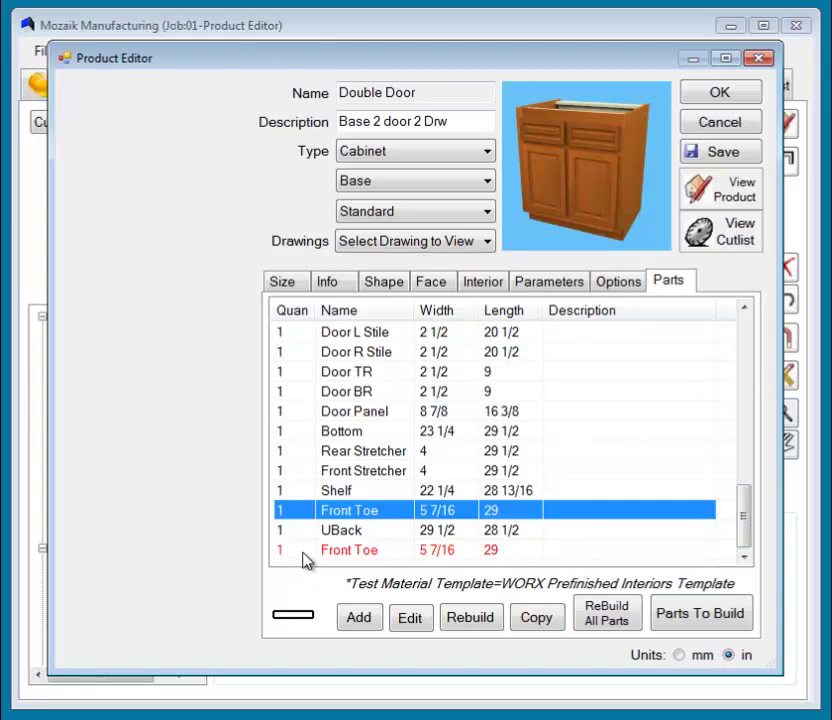
pyautogui.click(350, 551)
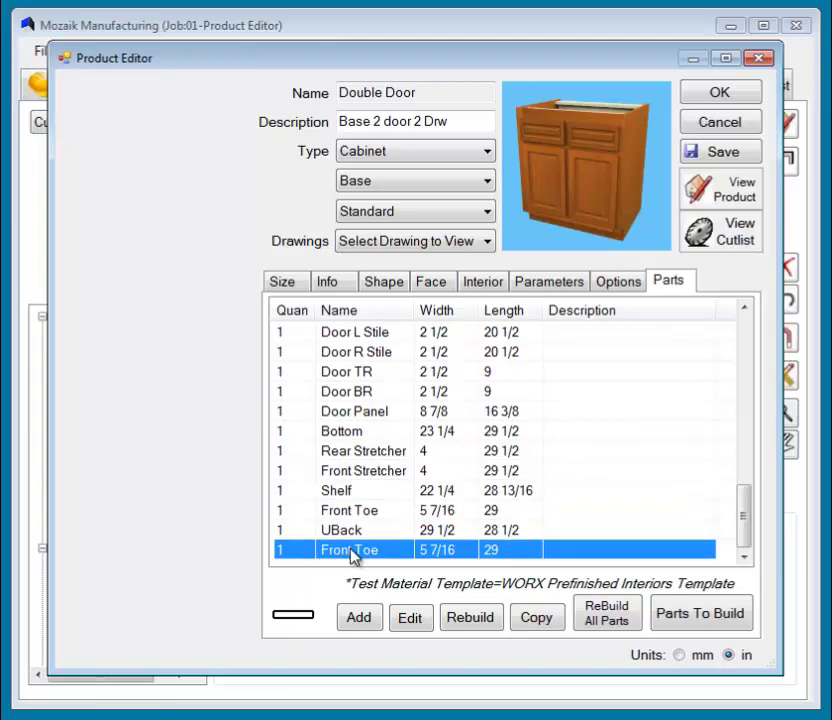
# Step: Rename the copied Front Toe part to BackToe
pyautogui.click(419, 622)
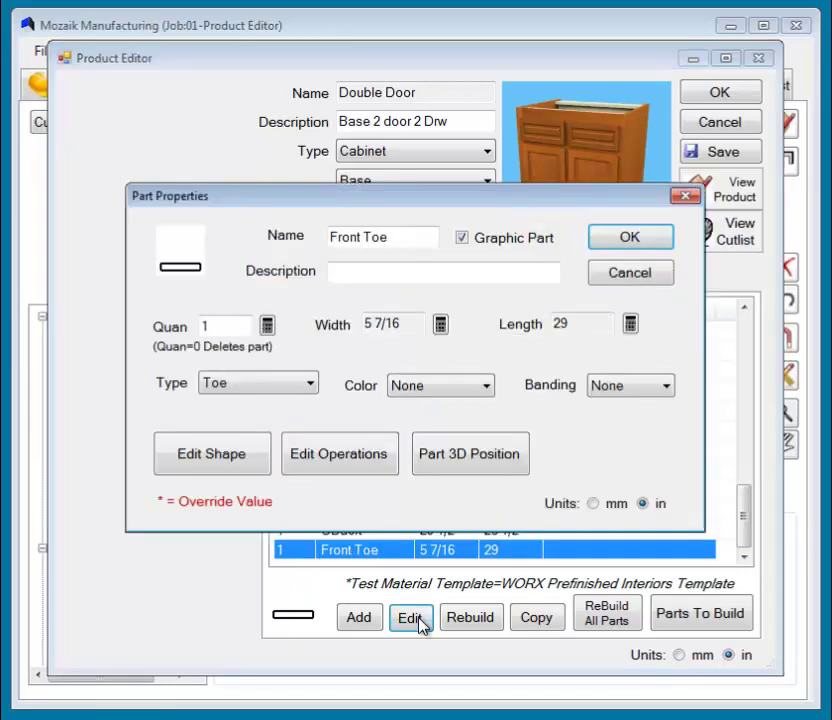
pyautogui.moveTo(361, 241); pyautogui.dragTo(324, 241)
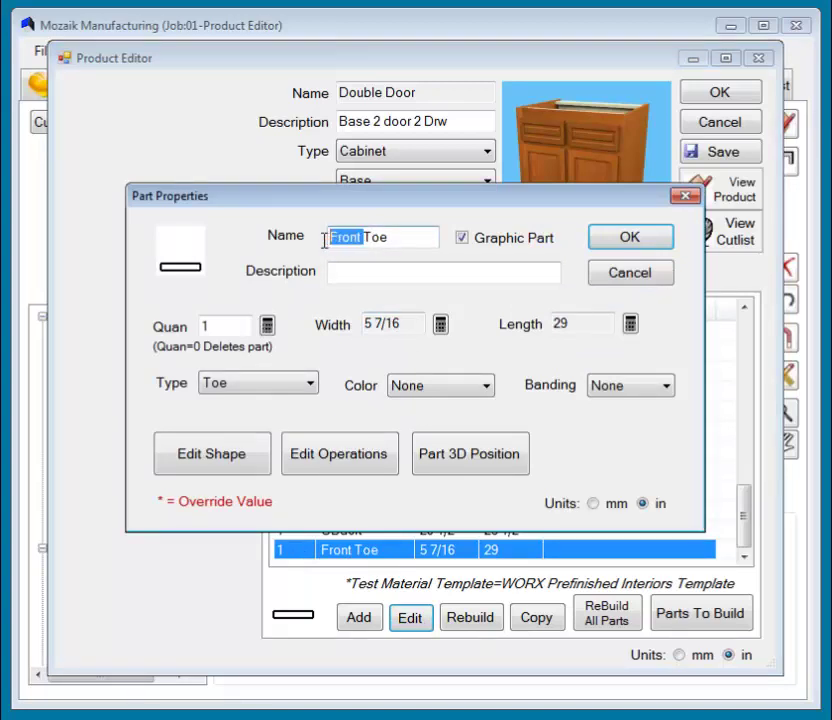
pyautogui.write('Back')
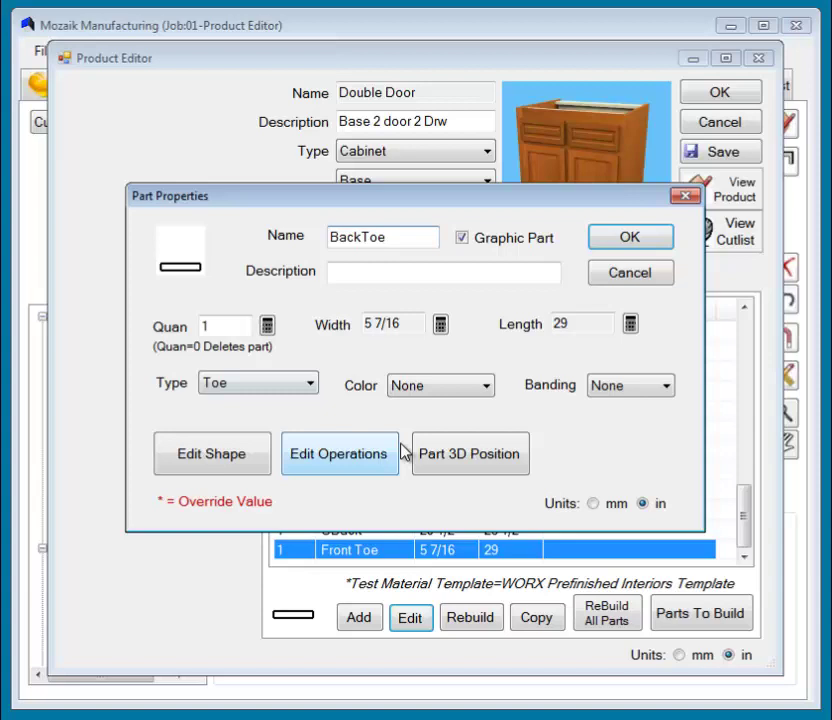
# Step: Set BackToe's Y position to the formula d-toe.th, which evaluates to 23 1/4
pyautogui.click(438, 461)
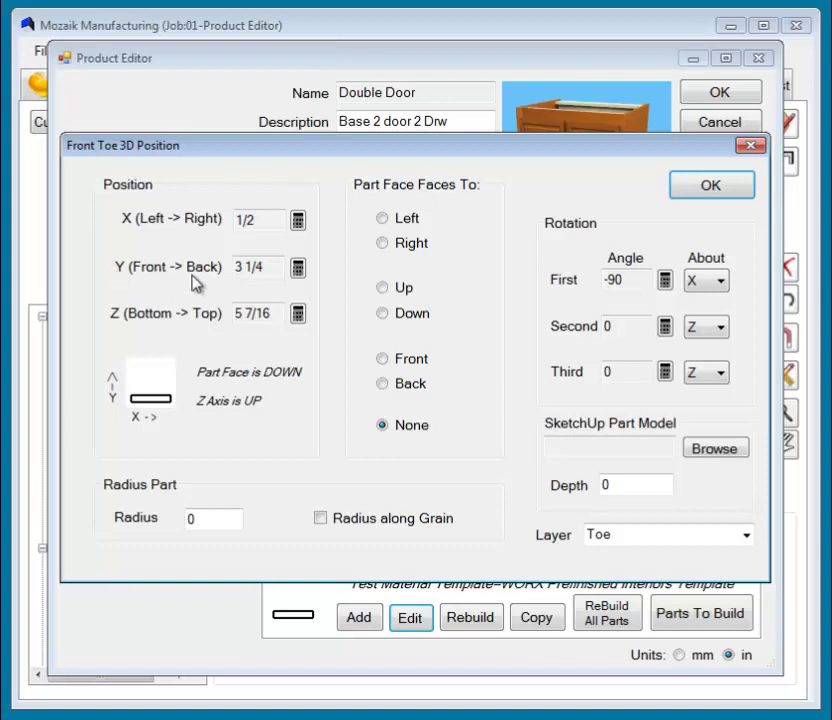
pyautogui.click(297, 270)
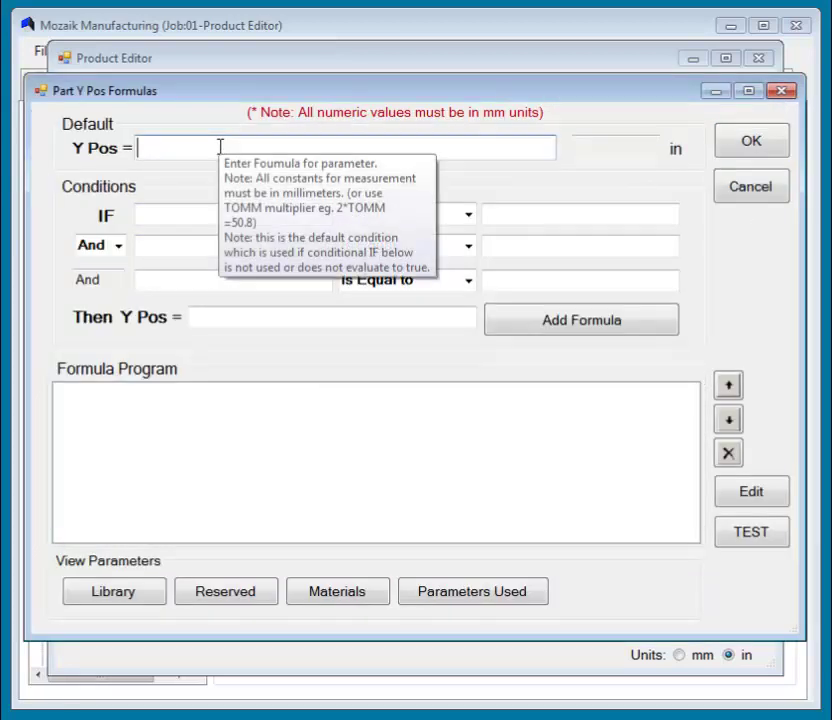
pyautogui.write('d-toe.th')
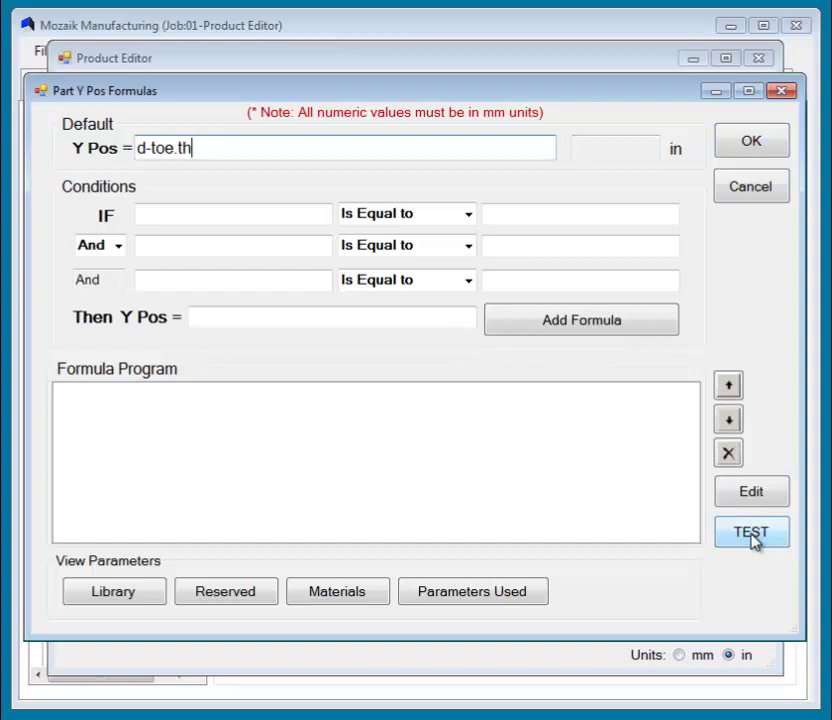
pyautogui.click(752, 535)
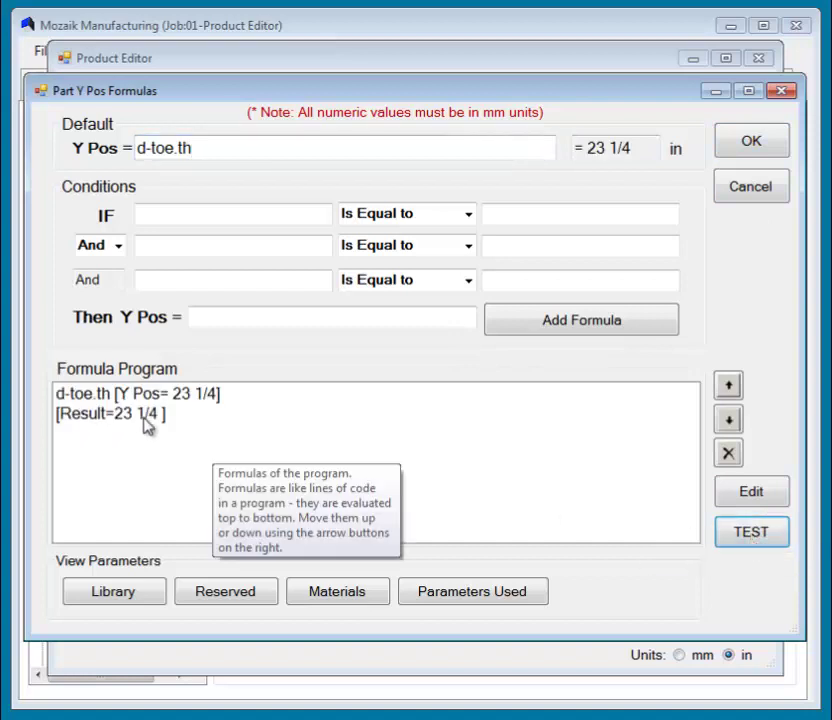
pyautogui.click(751, 142)
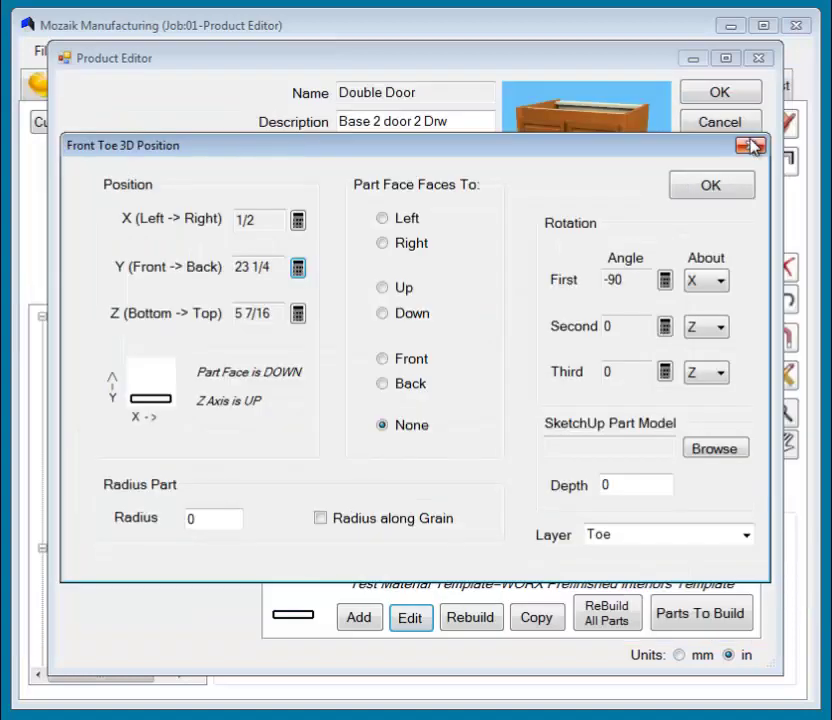
pyautogui.click(712, 185)
pyautogui.click(632, 239)
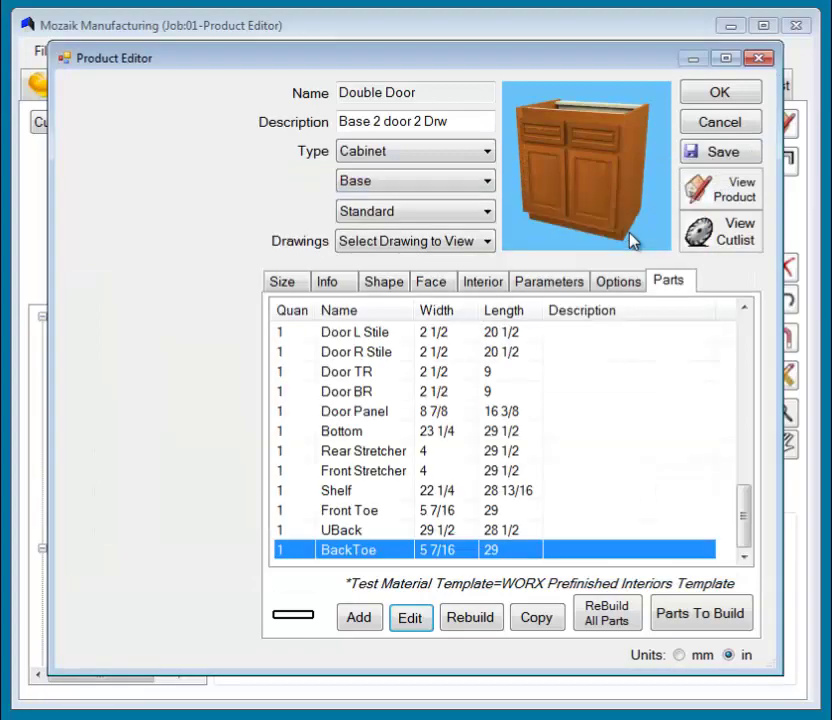
pyautogui.click(697, 193)
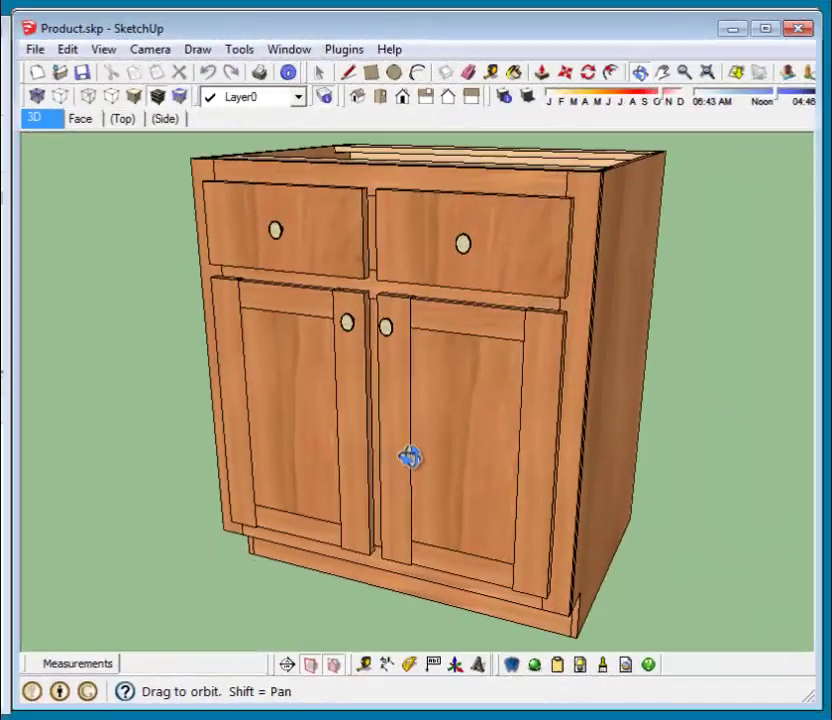
pyautogui.moveTo(410, 457)
pyautogui.mouseDown()
pyautogui.moveTo(414, 282)
pyautogui.moveTo(431, 410)
pyautogui.moveTo(423, 284)
pyautogui.moveTo(215, 352)
pyautogui.moveTo(371, 364)
pyautogui.mouseUp()
pyautogui.moveTo(481, 334); pyautogui.dragTo(718, 478)
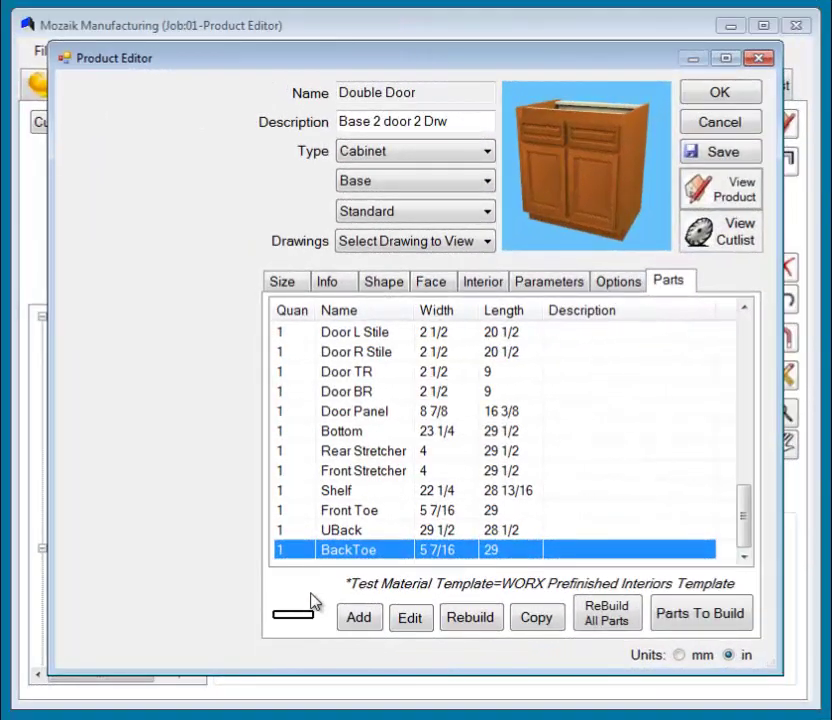
# Step: Rebuild all Double Door parts, confirming the prompt, restoring stiles to 2 1/2 × 20 1/2
pyautogui.click(300, 354)
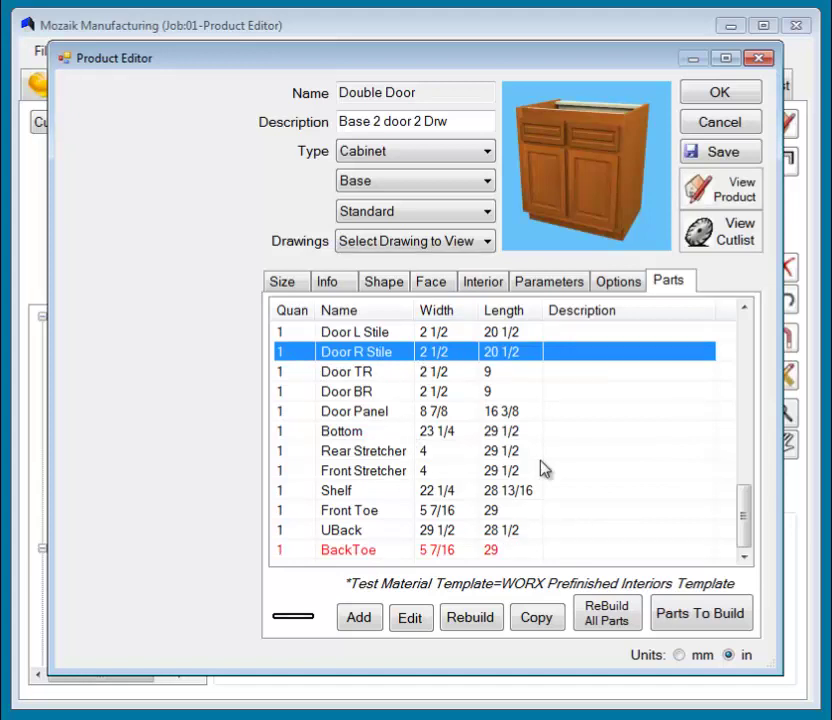
pyautogui.click(634, 622)
pyautogui.moveTo(193, 345); pyautogui.dragTo(389, 187)
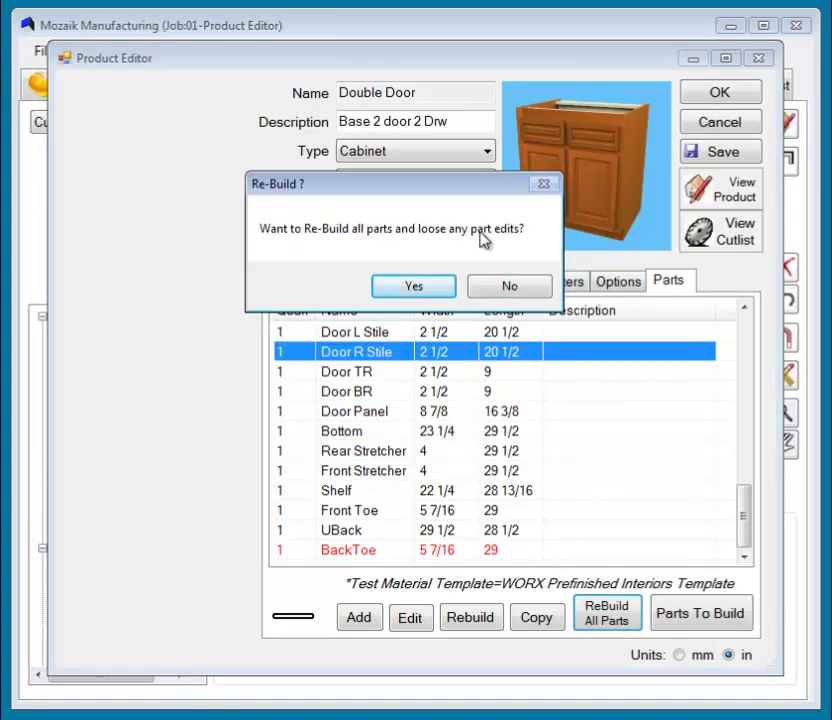
pyautogui.click(414, 287)
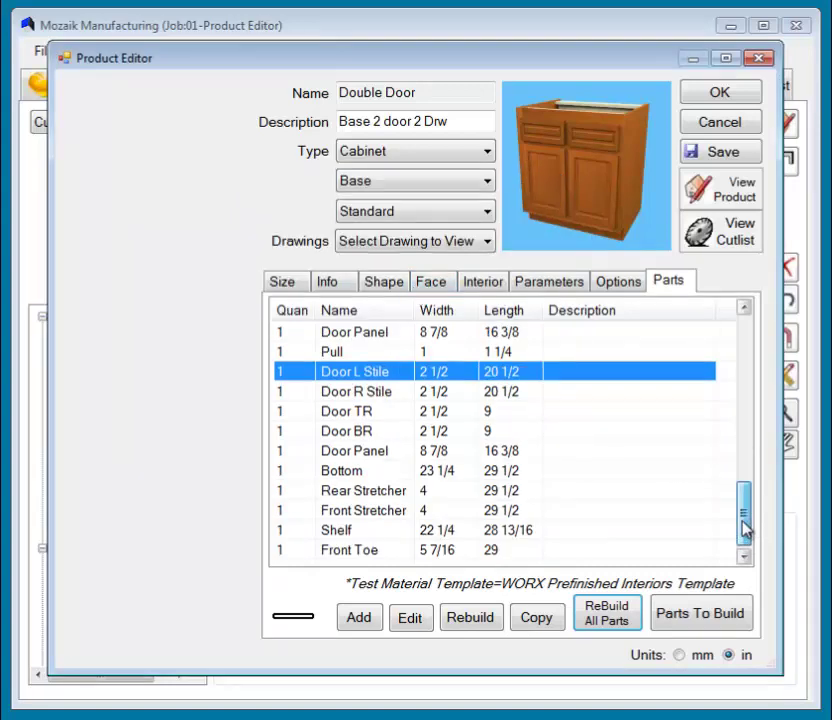
pyautogui.moveTo(745, 529)
pyautogui.mouseDown()
pyautogui.moveTo(740, 345)
pyautogui.moveTo(752, 445)
pyautogui.moveTo(745, 553)
pyautogui.mouseUp()
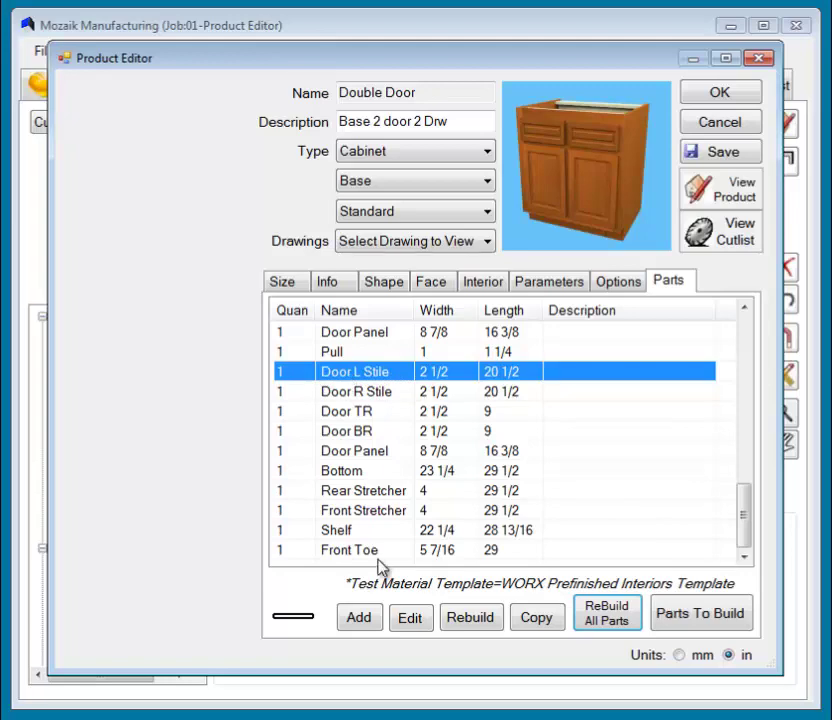
pyautogui.click(411, 620)
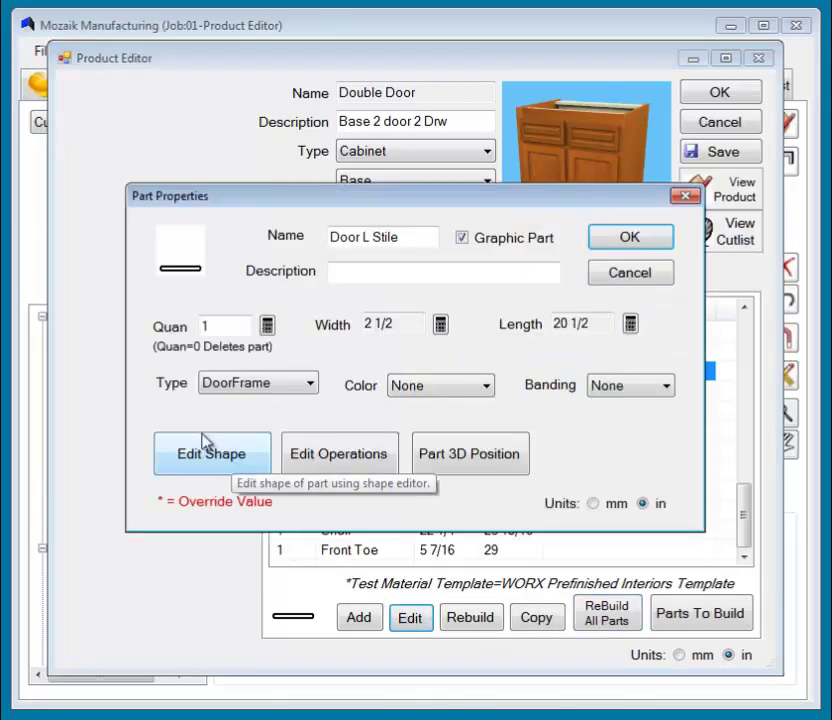
pyautogui.click(214, 466)
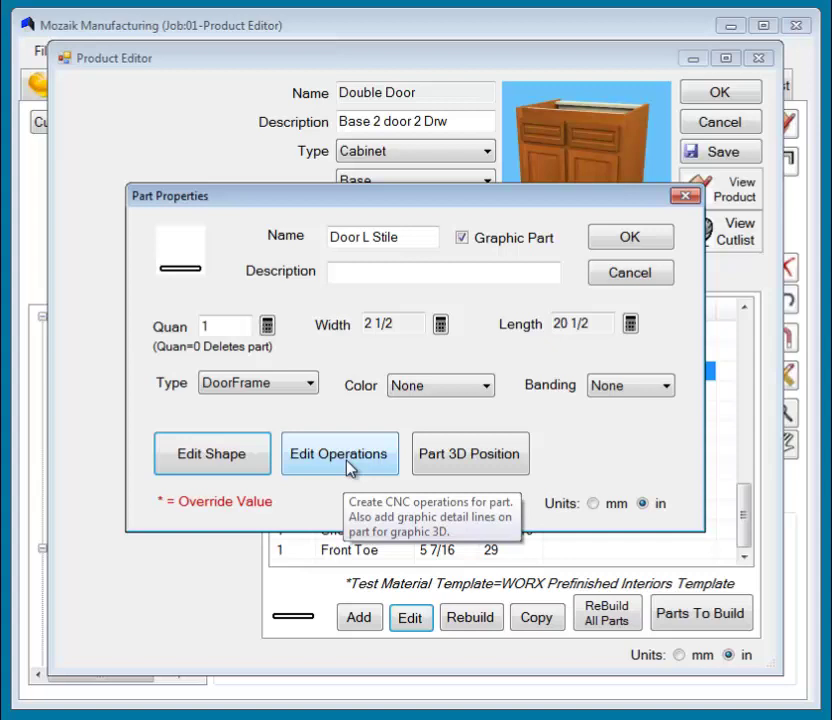
pyautogui.click(347, 466)
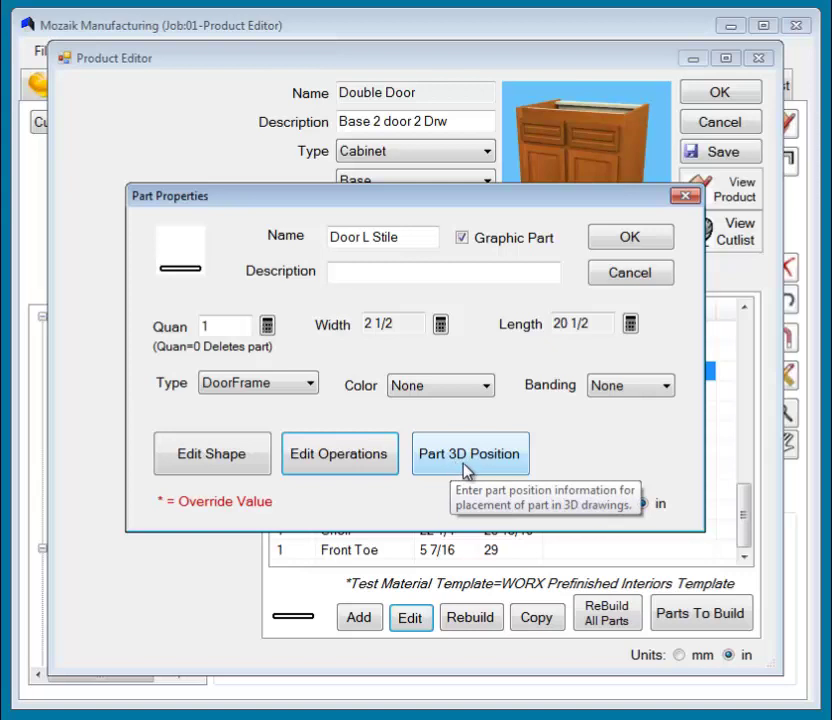
pyautogui.click(466, 468)
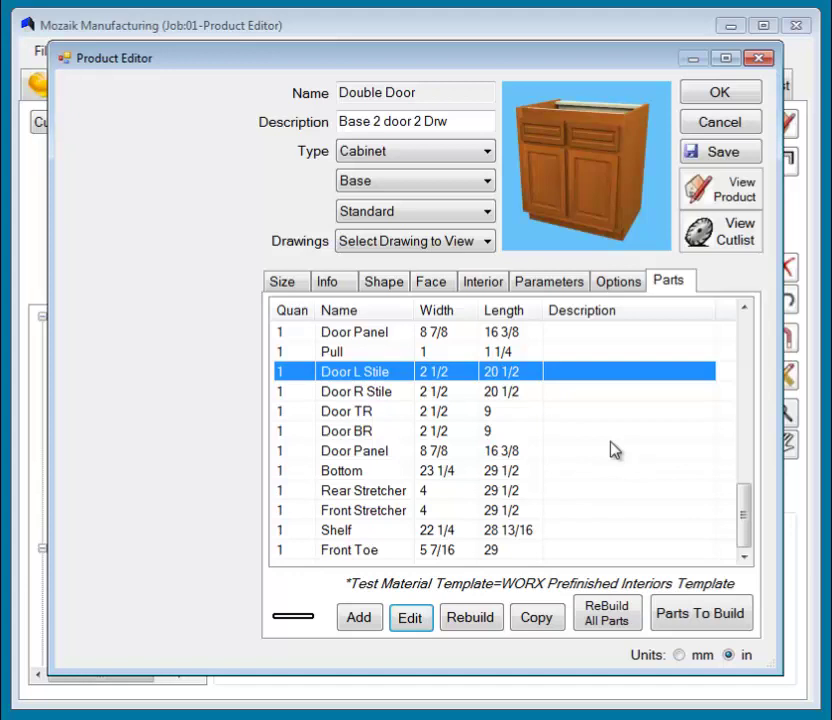
pyautogui.click(443, 287)
pyautogui.click(448, 357)
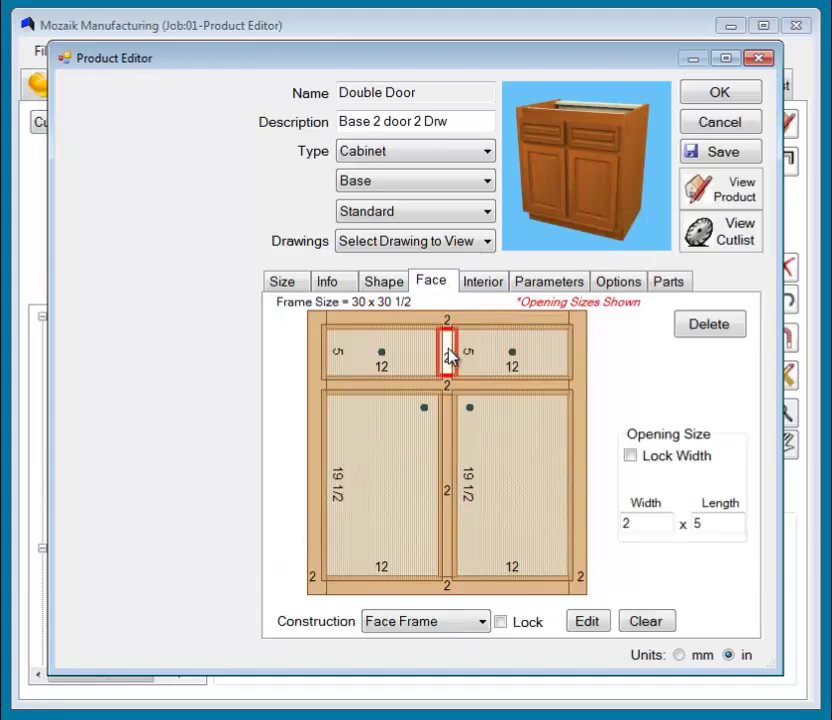
pyautogui.click(430, 595)
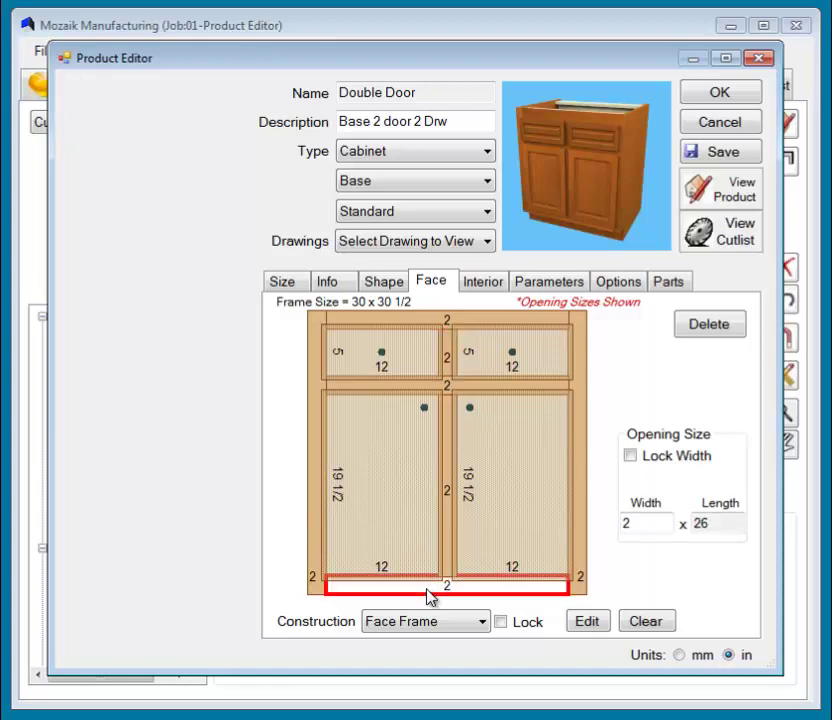
pyautogui.click(590, 623)
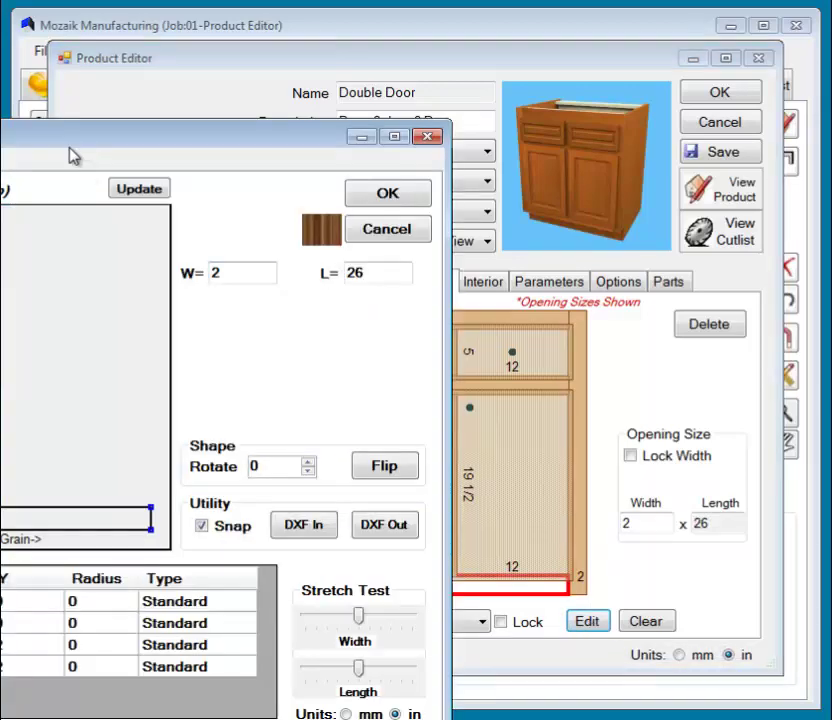
pyautogui.moveTo(68, 145); pyautogui.dragTo(426, 31)
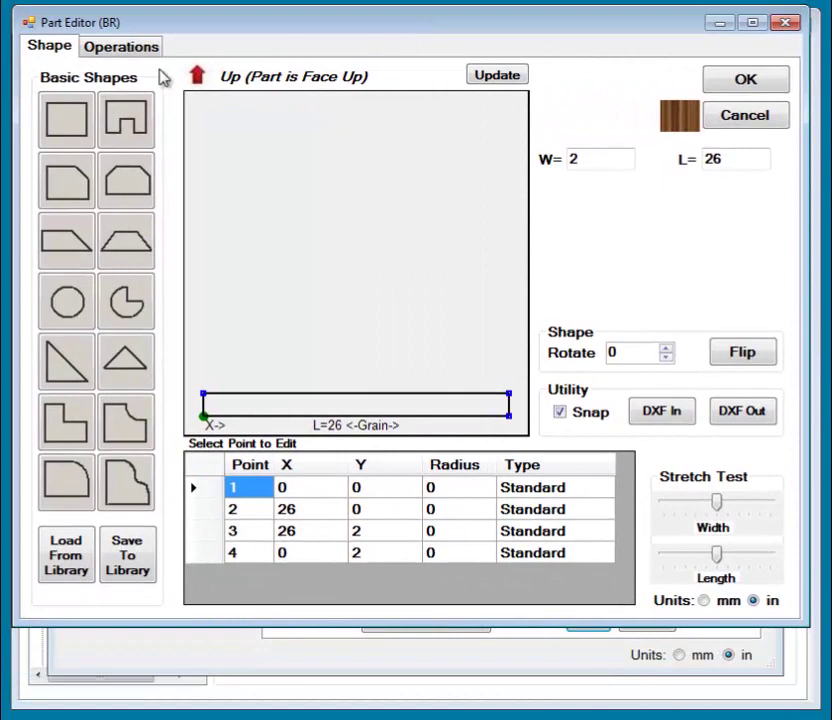
pyautogui.click(121, 50)
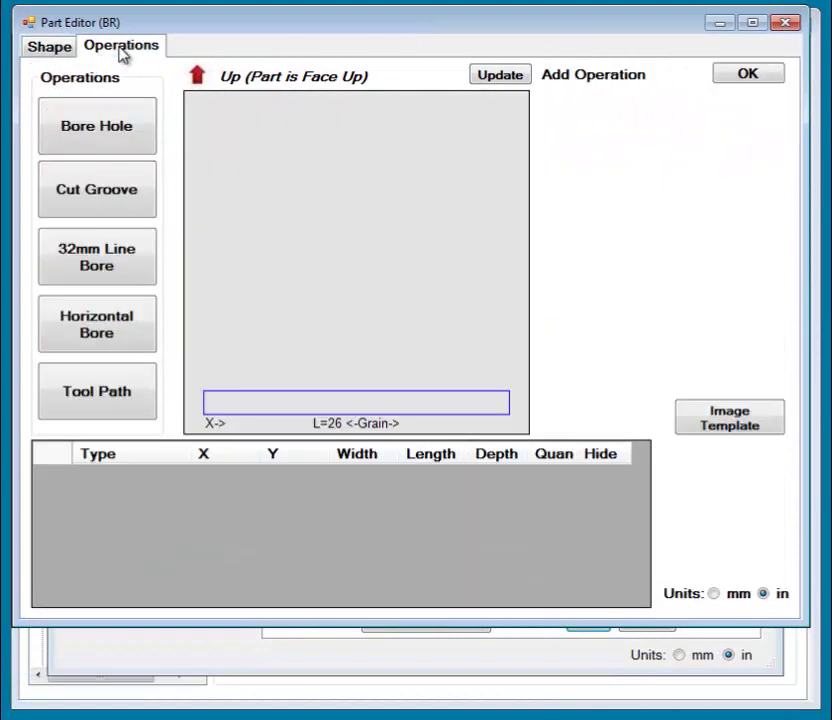
pyautogui.click(770, 79)
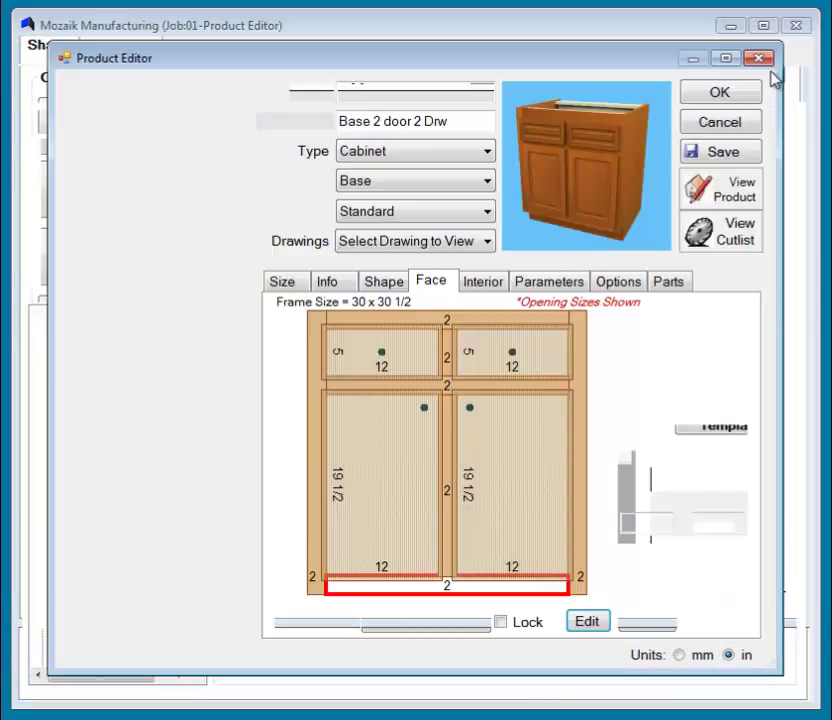
pyautogui.click(496, 287)
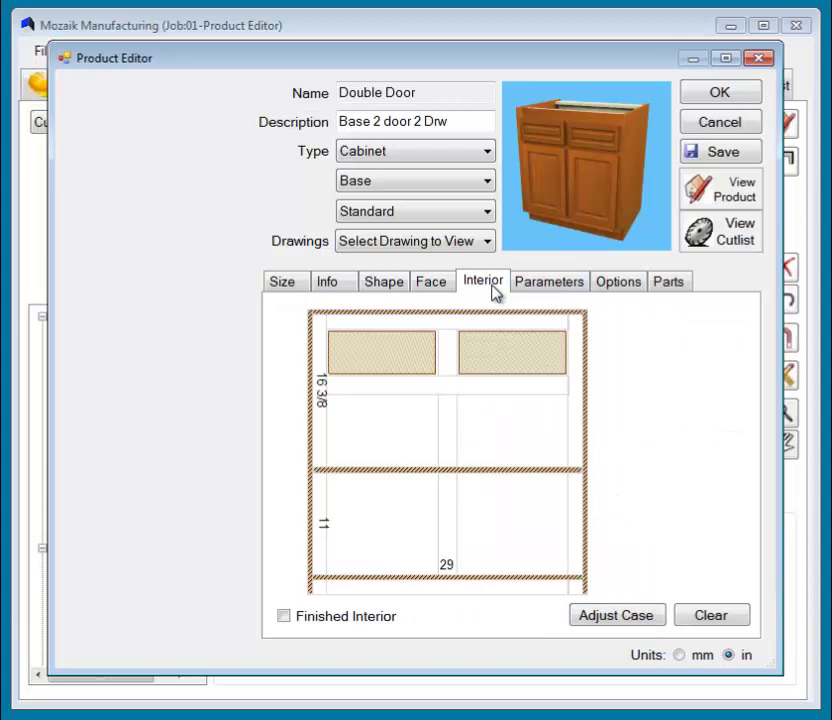
pyautogui.click(463, 469)
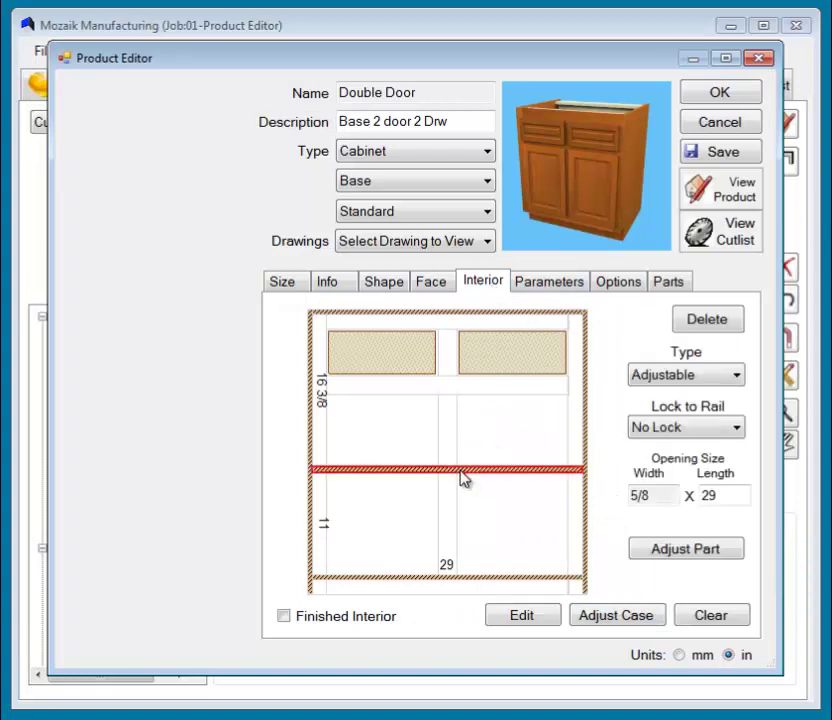
pyautogui.click(533, 618)
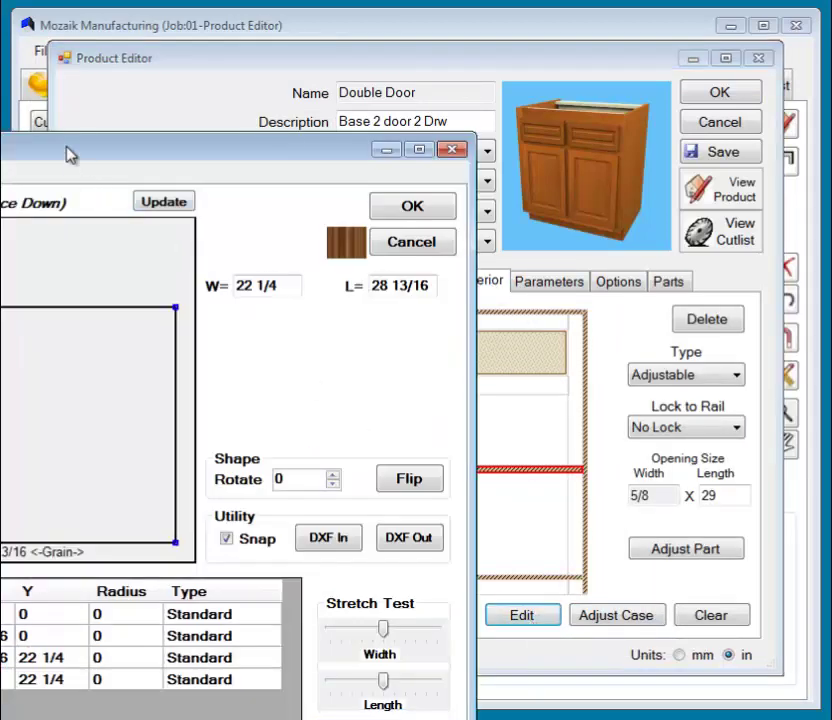
pyautogui.moveTo(70, 153); pyautogui.dragTo(403, 26)
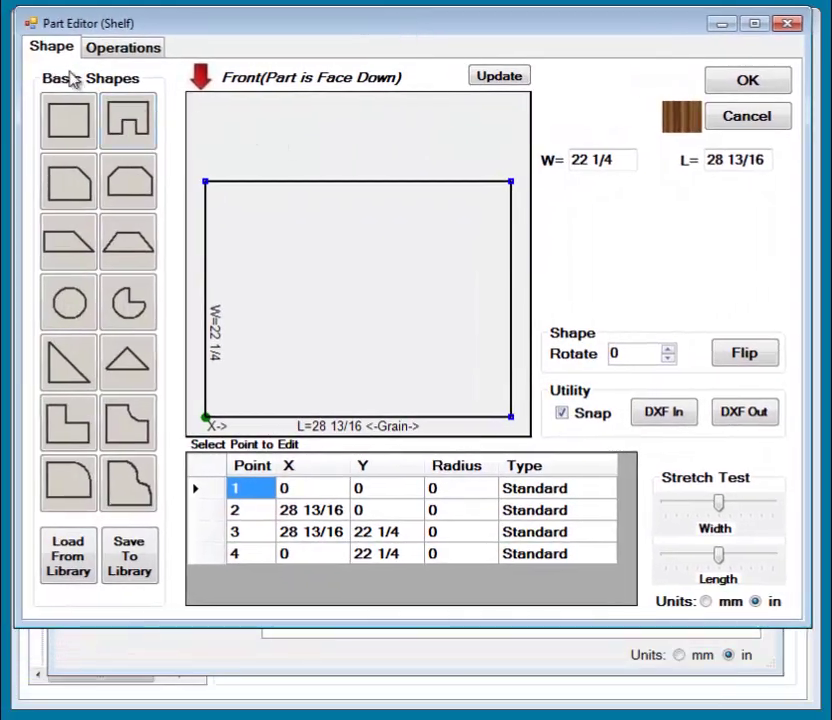
pyautogui.click(124, 48)
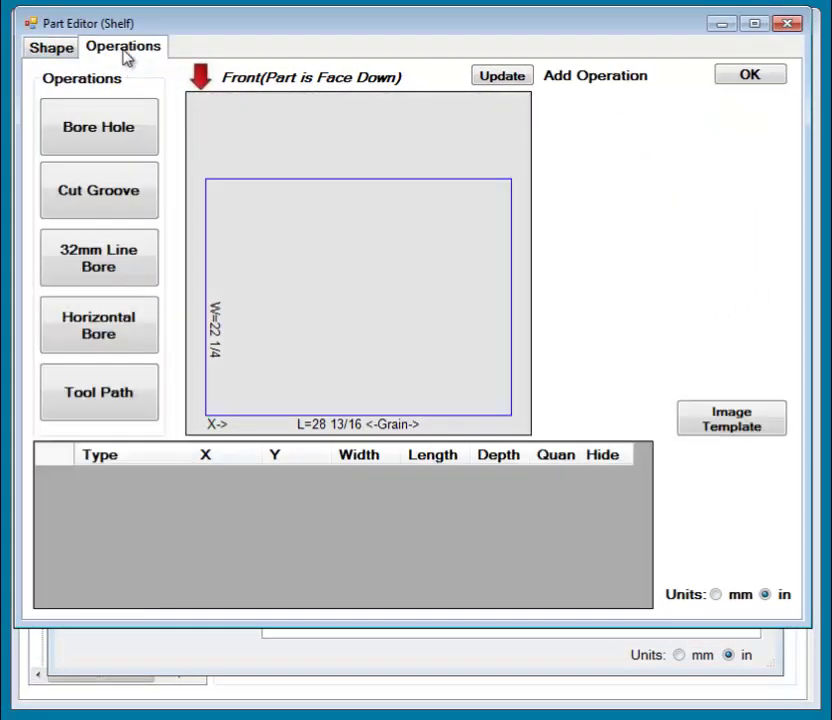
pyautogui.click(758, 75)
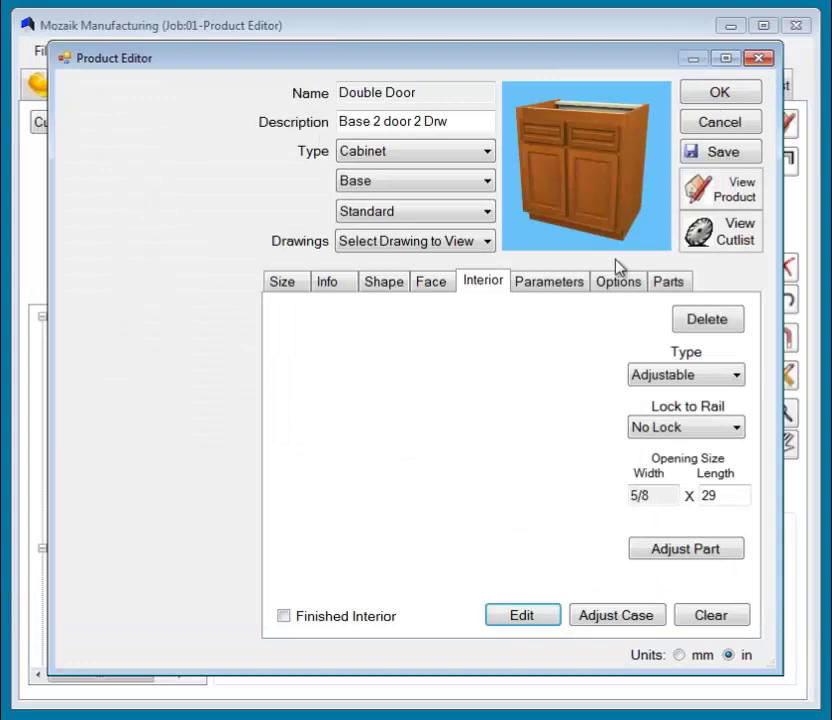
# Step: Change the Shelf part's type from Shelf to Glass in Part Properties
pyautogui.click(670, 284)
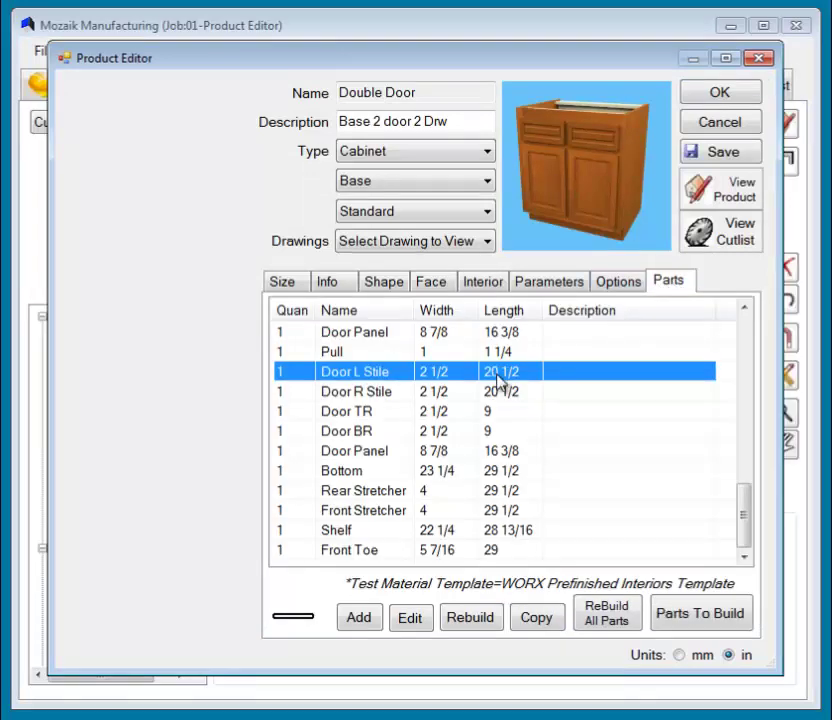
pyautogui.click(302, 531)
pyautogui.click(421, 624)
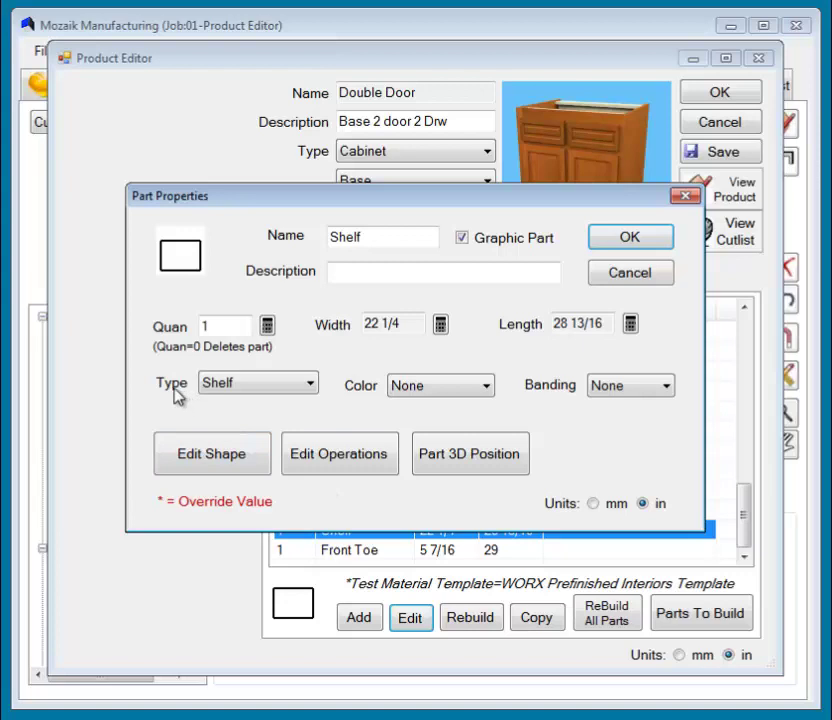
pyautogui.click(311, 384)
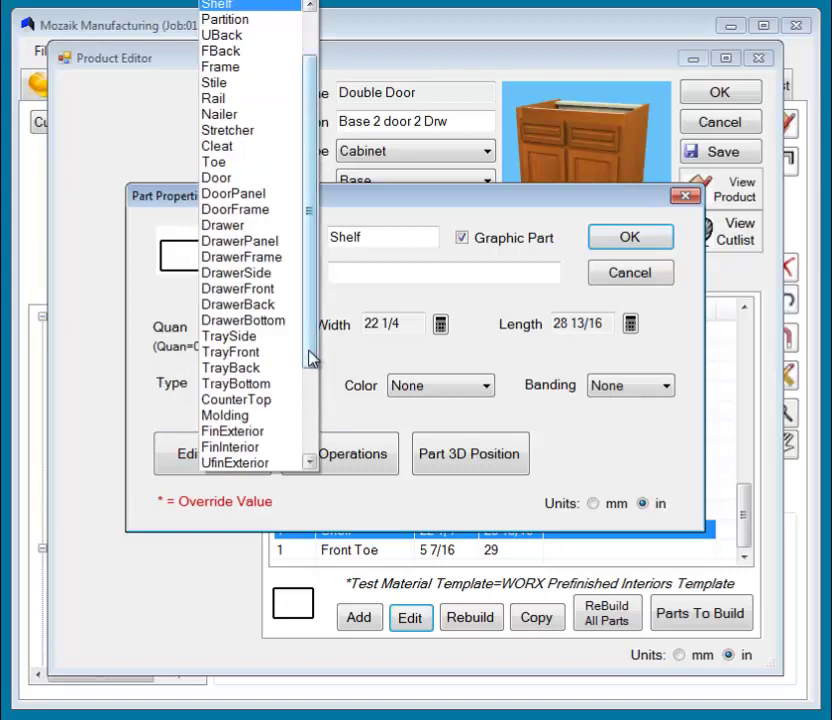
pyautogui.moveTo(311, 384); pyautogui.dragTo(316, 462)
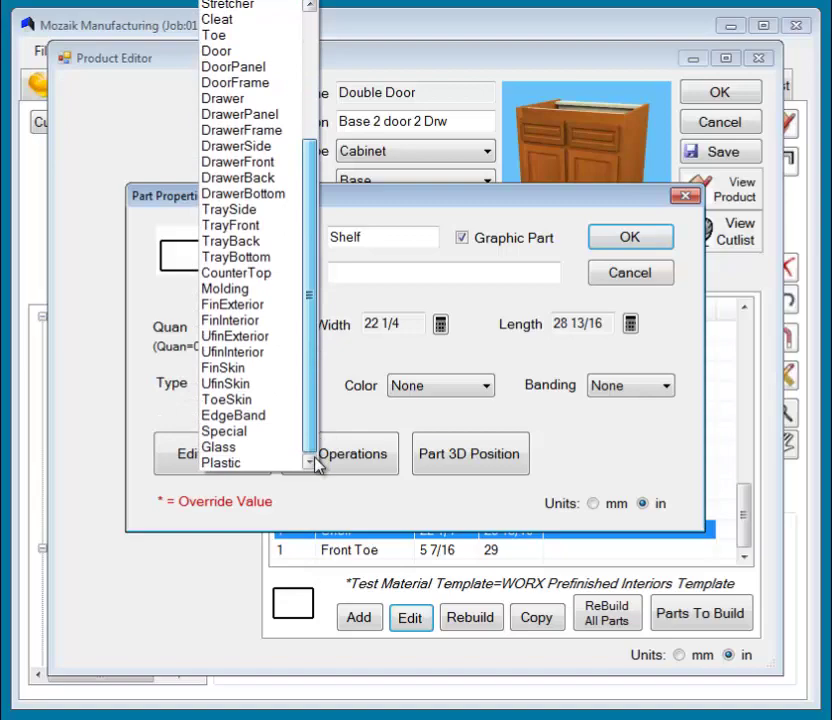
pyautogui.click(219, 448)
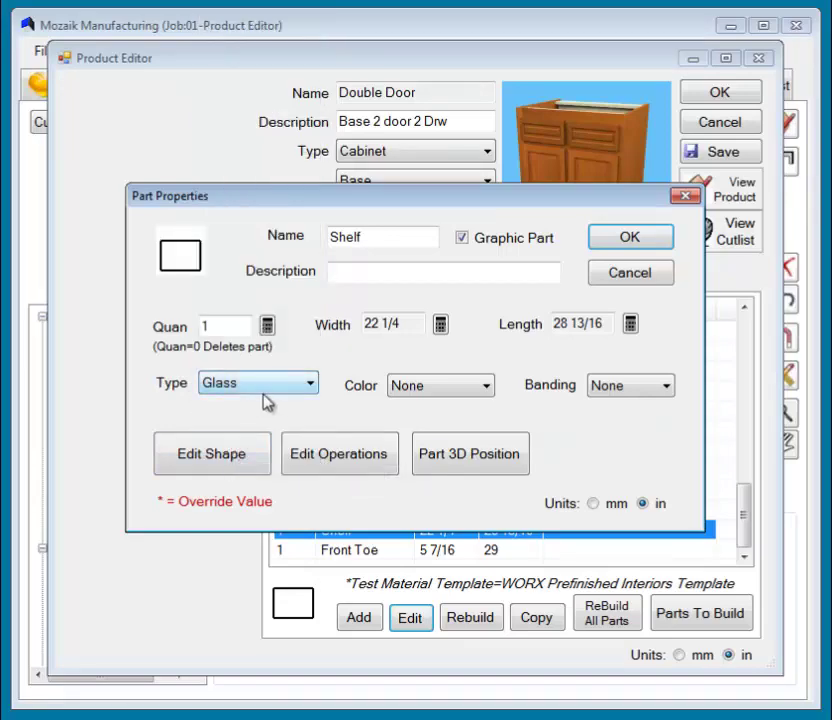